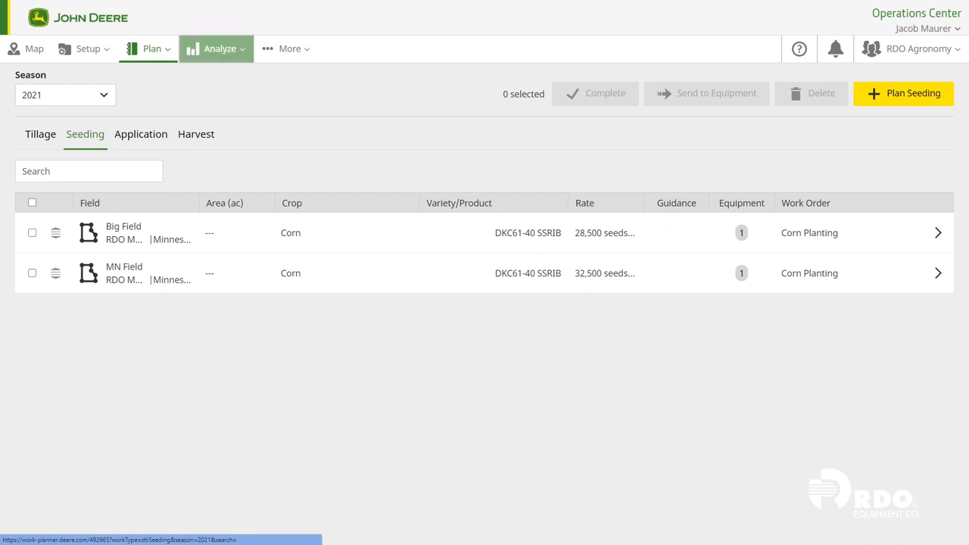
- Start a new 2021 seeding plan with Corn as the crop and DKC62-78 DGVT2PRIB as the variety
left_click(903, 94)
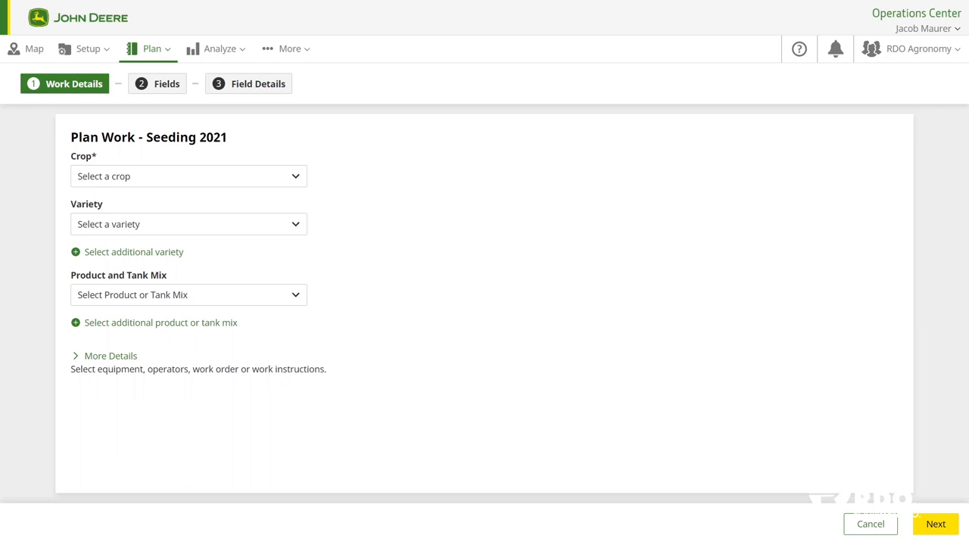
left_click(189, 176)
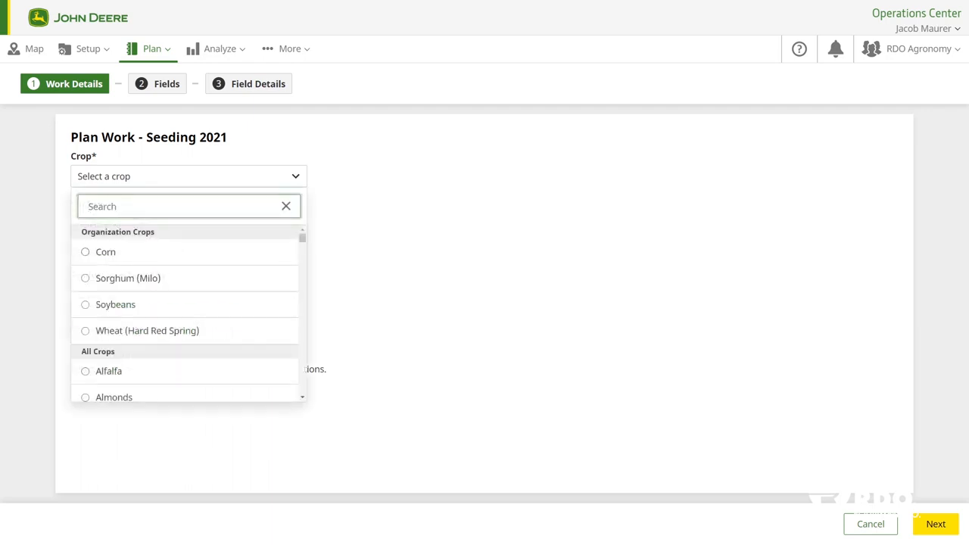
left_click(105, 252)
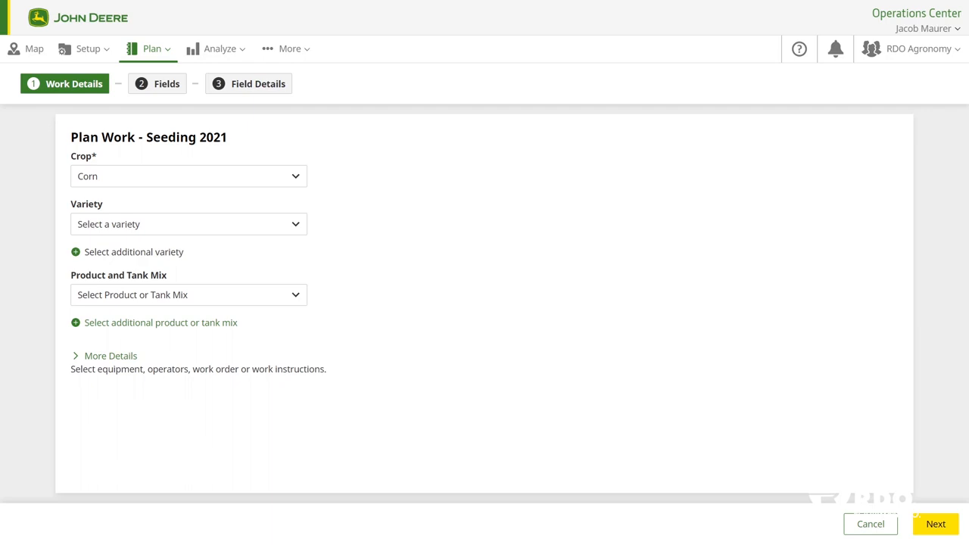
left_click(188, 224)
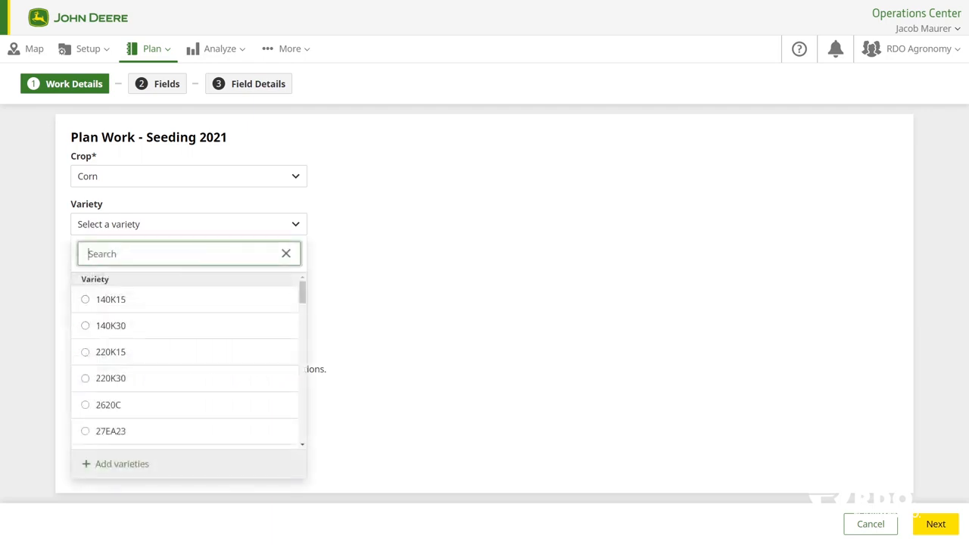
type("dkc")
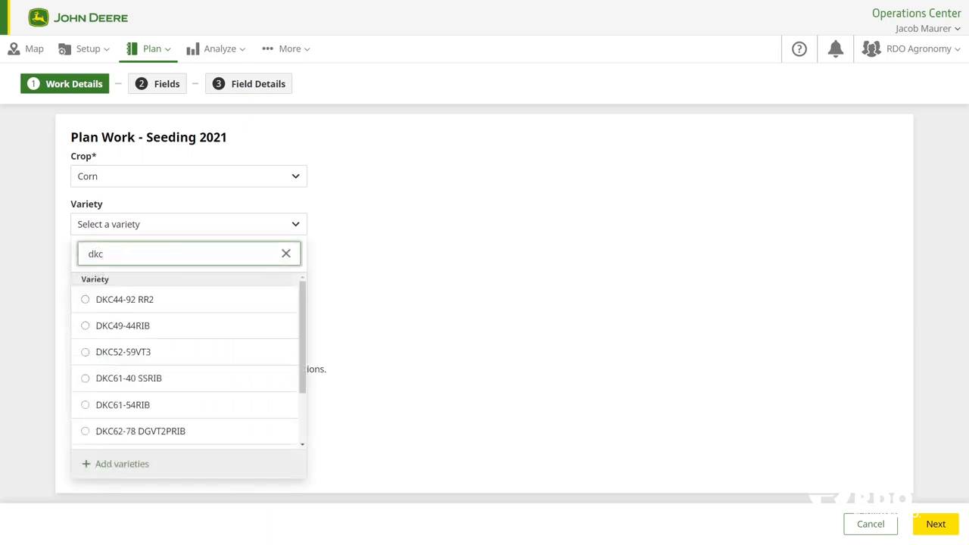
left_click(140, 431)
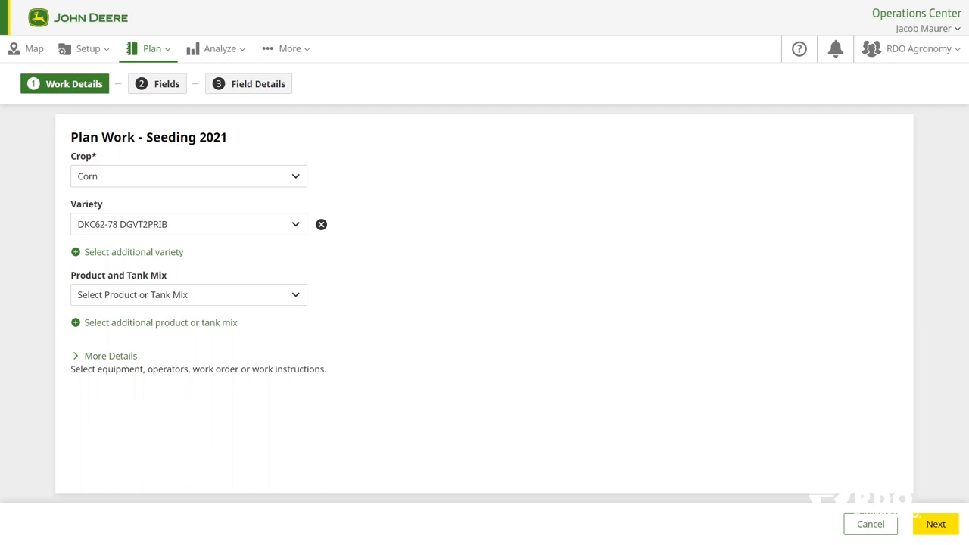
- Expand the additional details and assign the 8R 370 Tractor, the DB44 Planter and the second listed operator
left_click(111, 355)
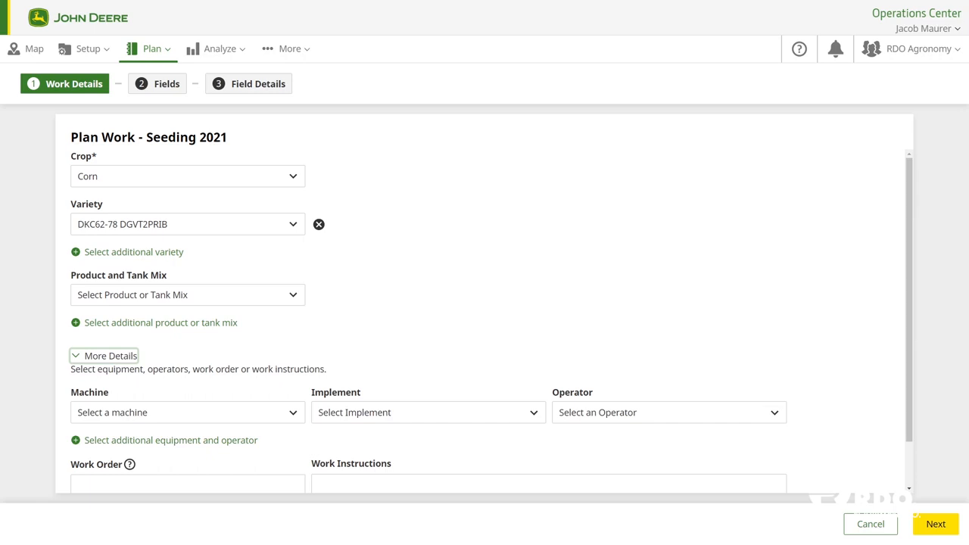
left_click(188, 413)
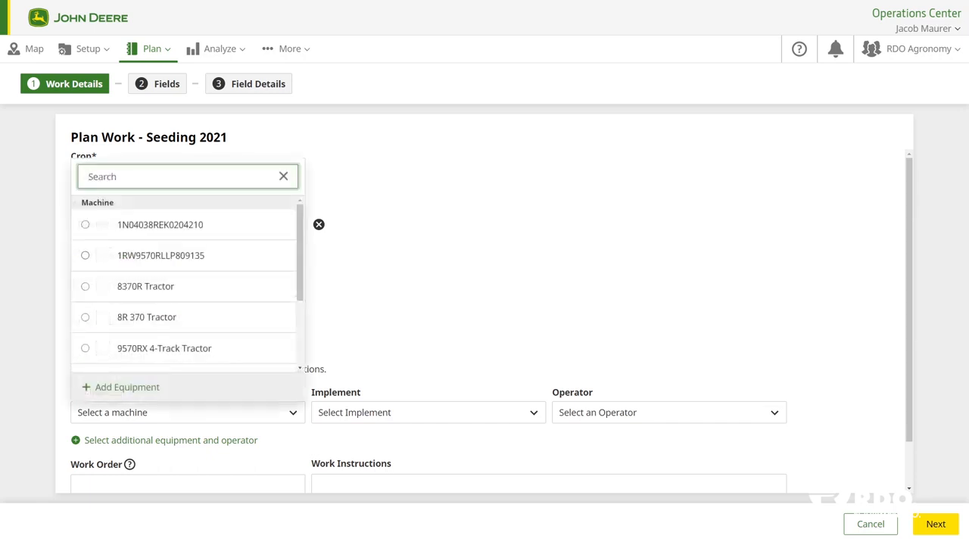
left_click(147, 317)
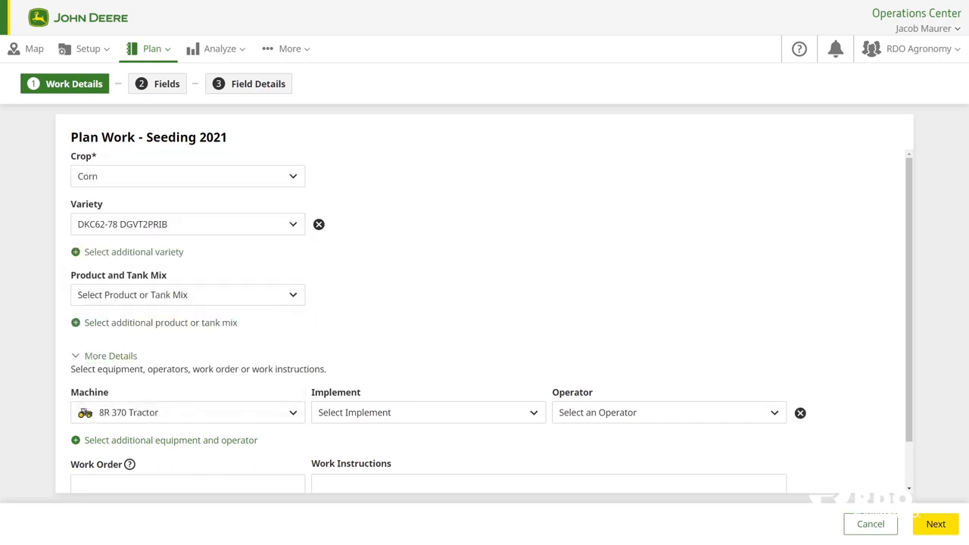
left_click(429, 412)
scroll(423, 289, "down", 2)
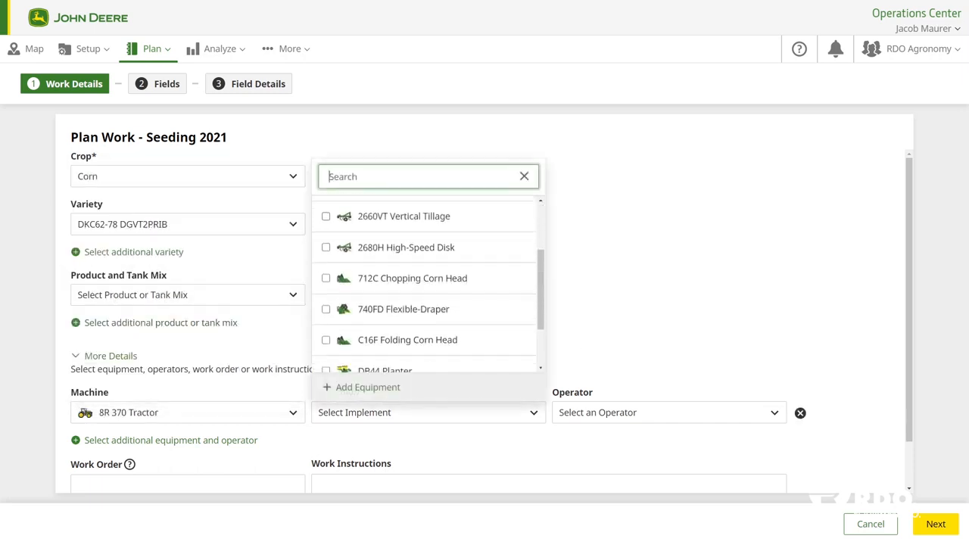
left_click(327, 320)
left_click(669, 412)
left_click(669, 412)
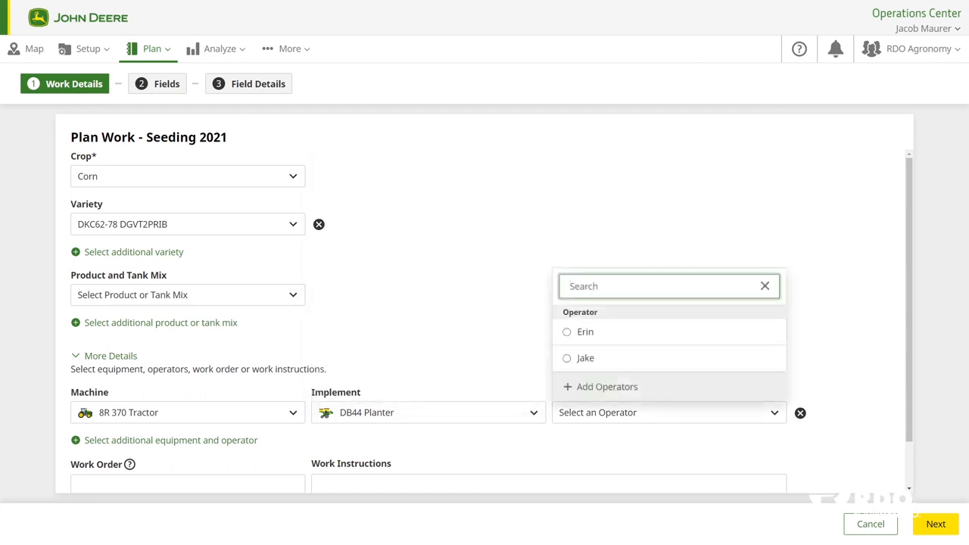
left_click(567, 358)
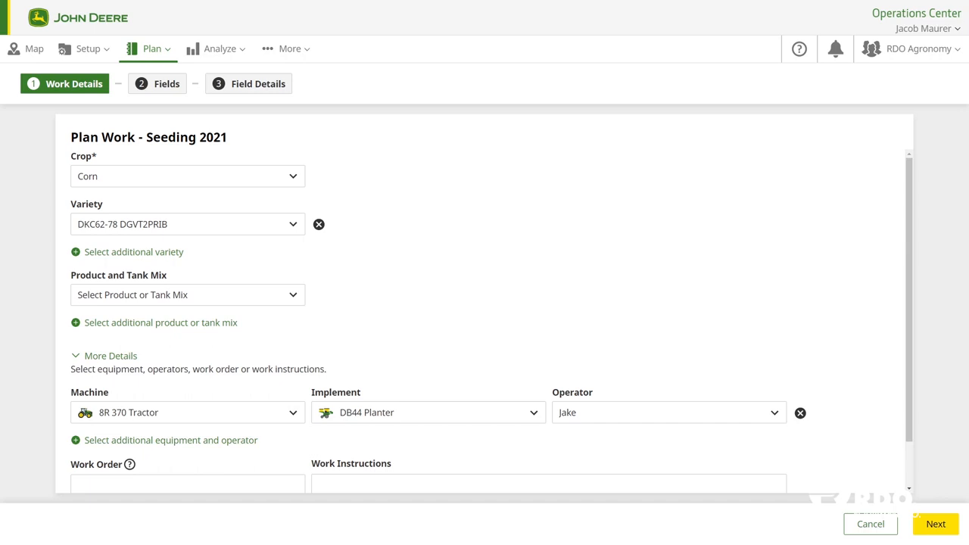
- Set the work order to Corn Planting, enter the work instructions "Watch out for rock piles. Use prescription." and continue to field selection
scroll(484, 302, "down", 1)
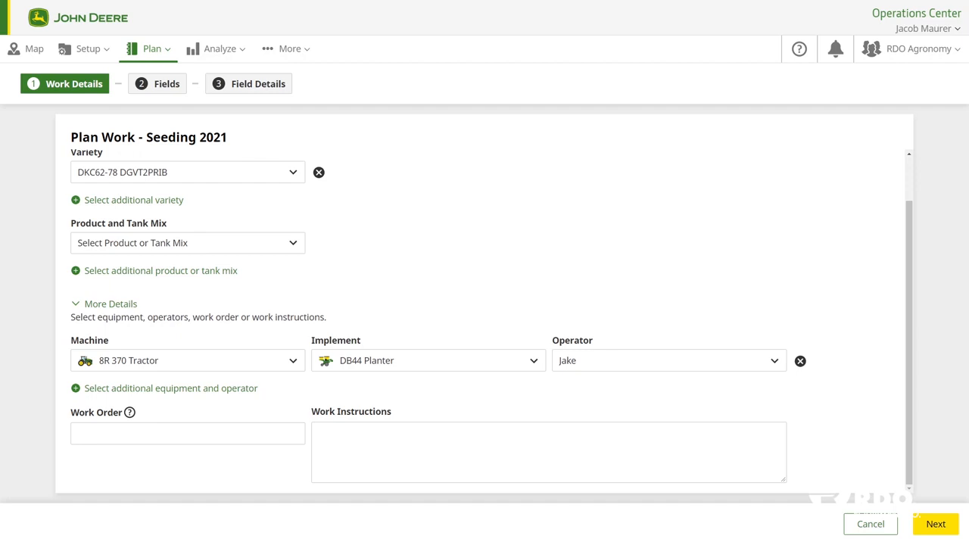
left_click(136, 434)
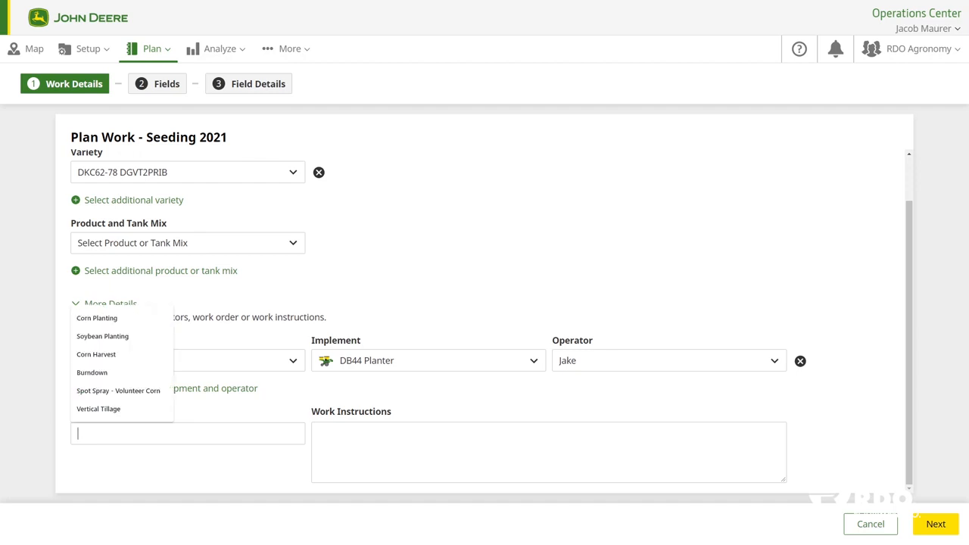
left_click(102, 318)
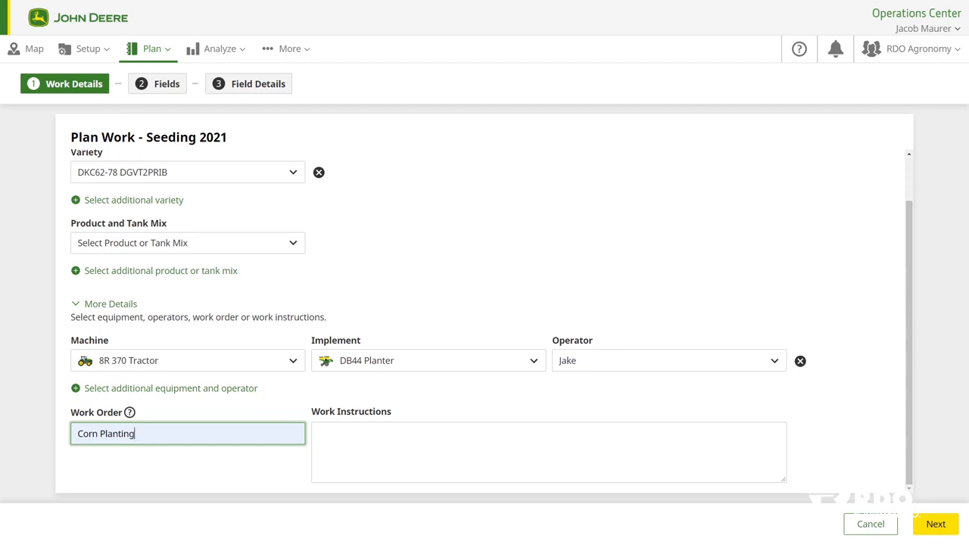
left_click(321, 434)
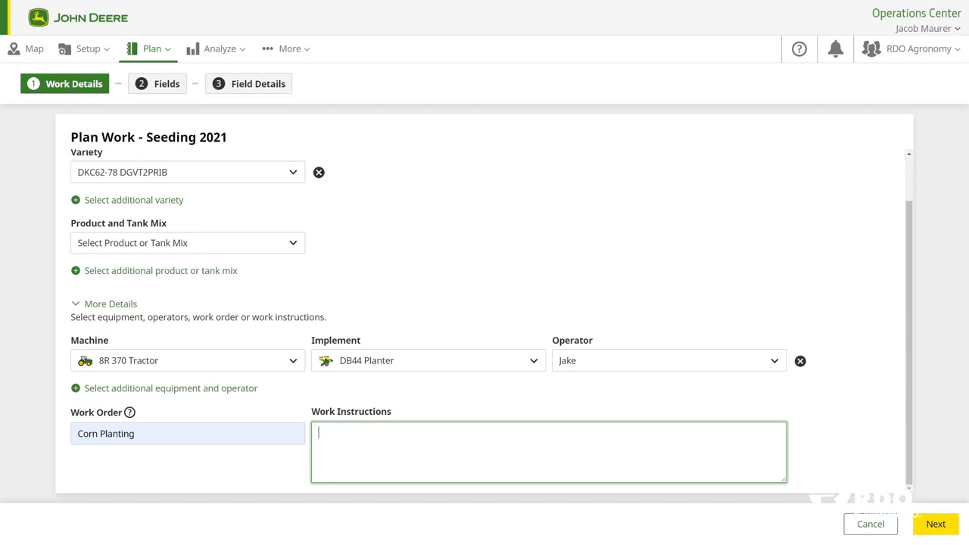
type("Watch out for rock piles.  ")
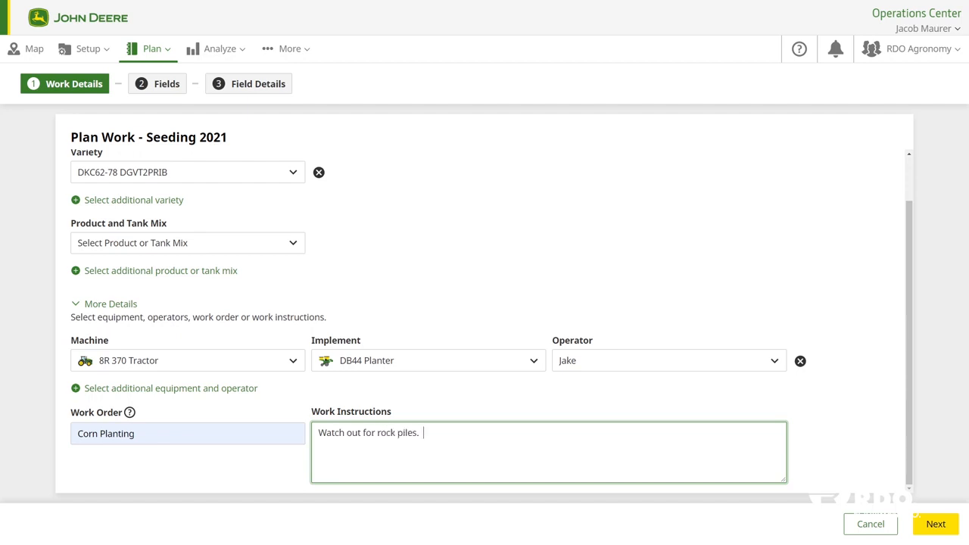
type("Use prescription.")
left_click(936, 524)
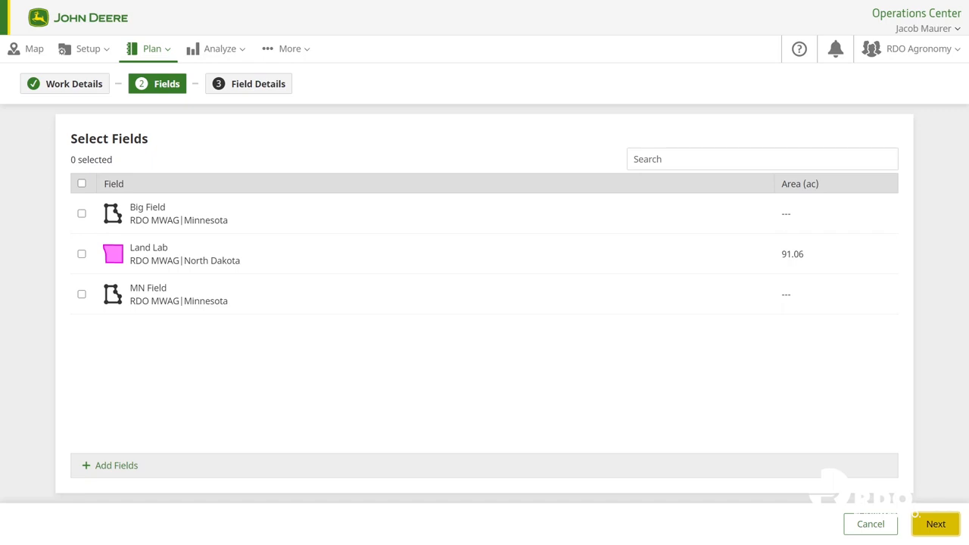
- View and cancel the new-field form, and select the existing Land Lab field for the plan
left_click(116, 466)
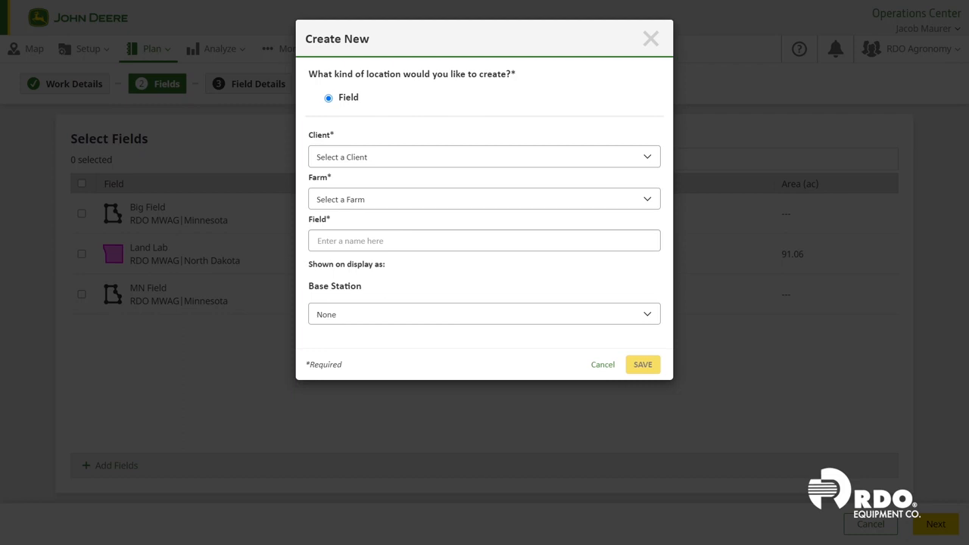
left_click(603, 365)
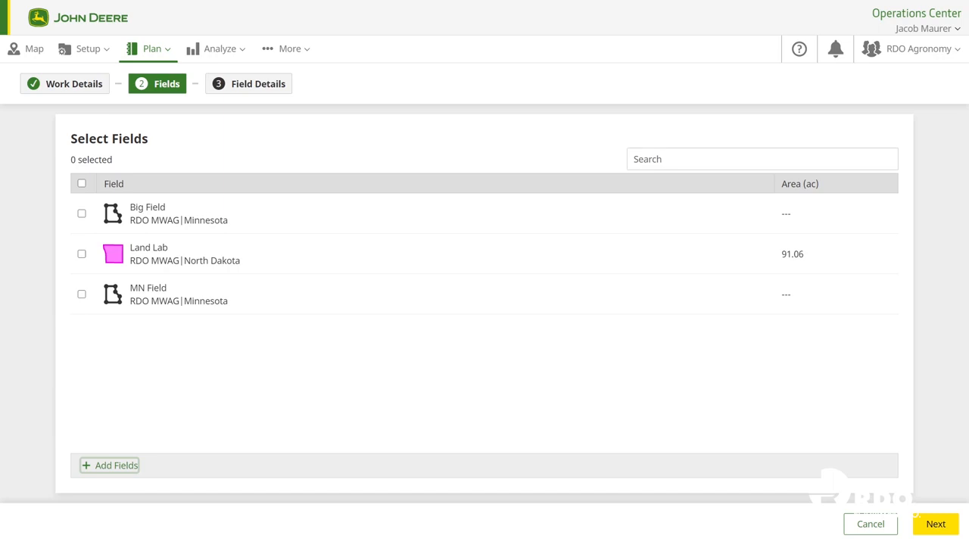
left_click(82, 254)
left_click(936, 524)
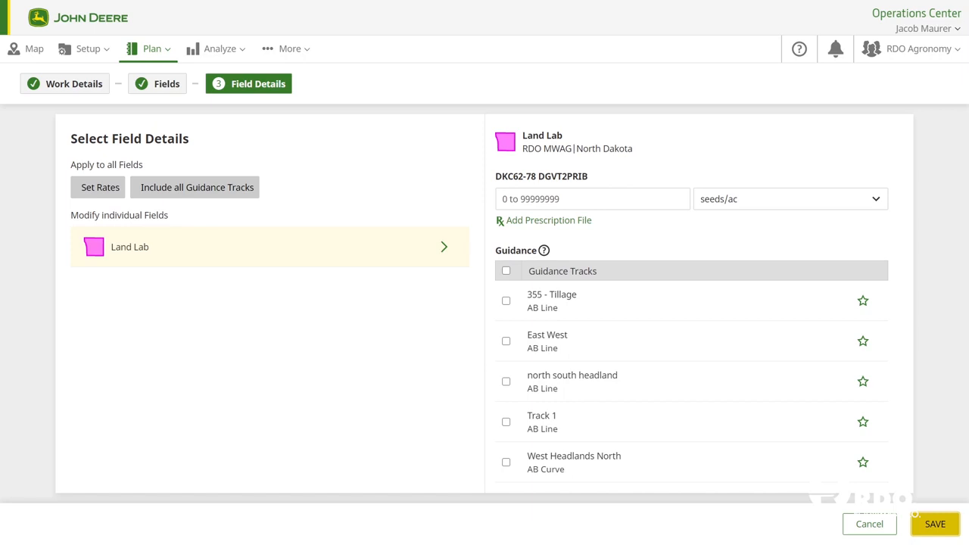
- Assign the North Dakota_Land Lab_DKC62-78 DGVT2PRIB.zip prescription to Land Lab and pick seeds/ac as the rate unit
left_click(549, 220)
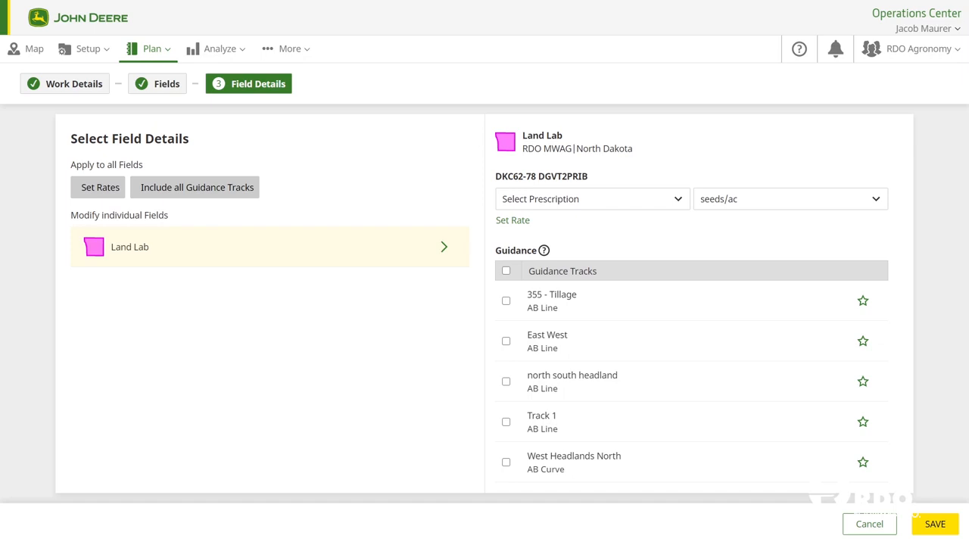
left_click(593, 199)
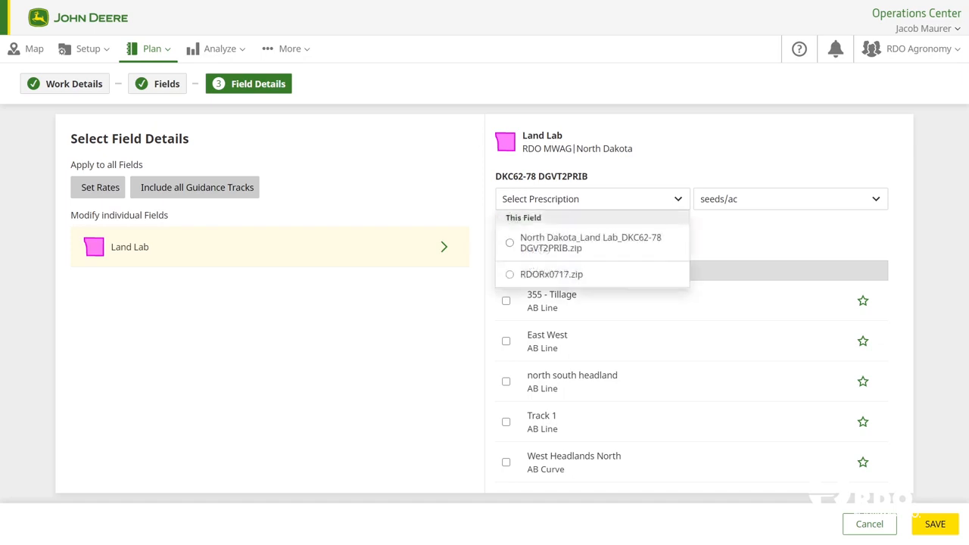
left_click(589, 243)
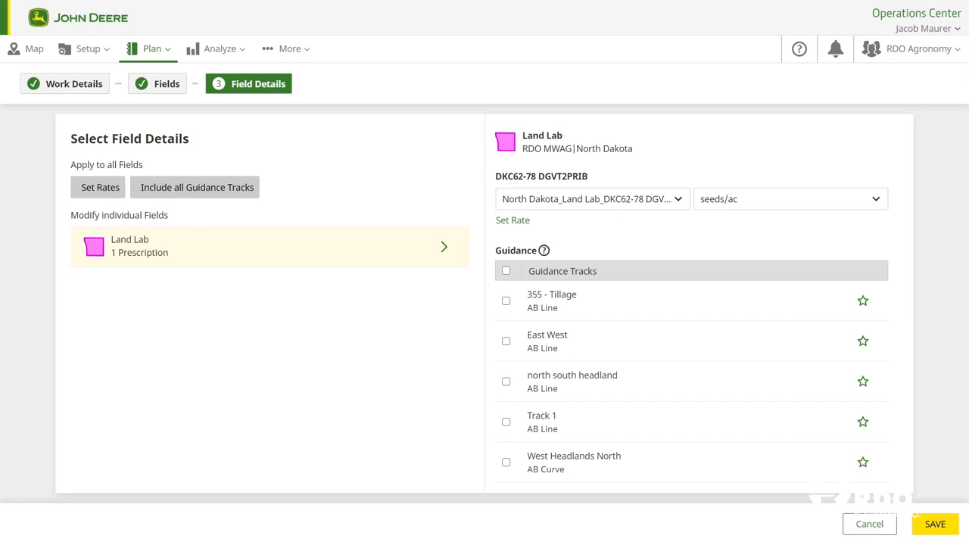
left_click(790, 199)
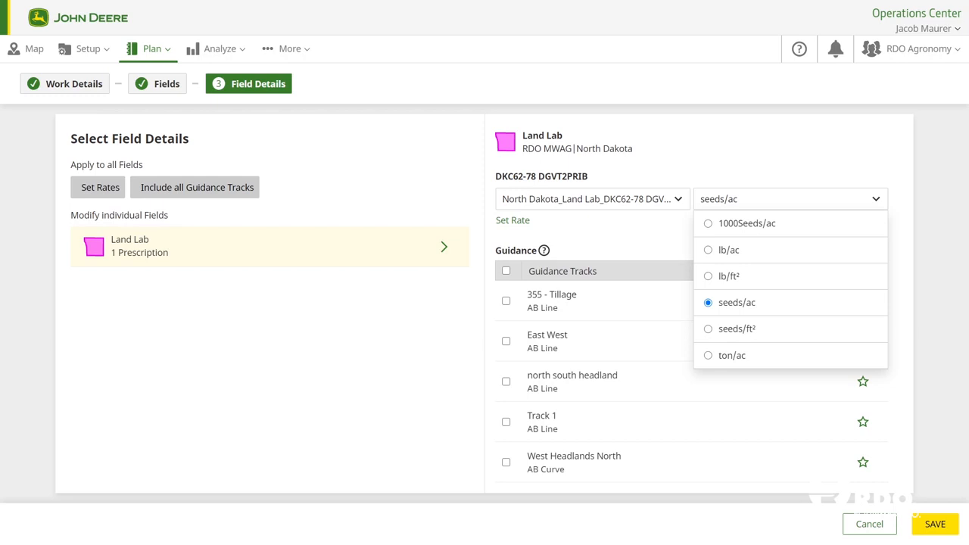
left_click(719, 303)
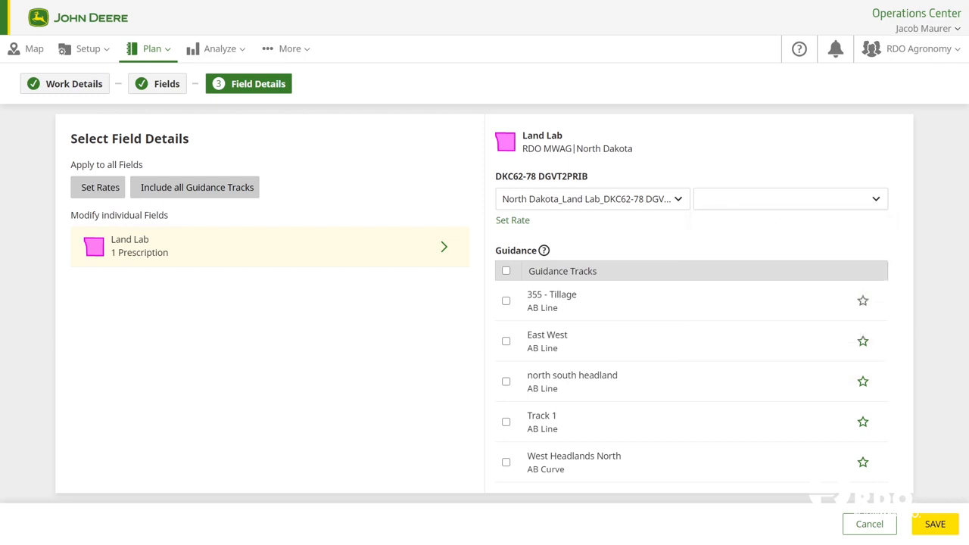
- Include all guidance tracks for the planned field and save the seeding plan
left_click(195, 188)
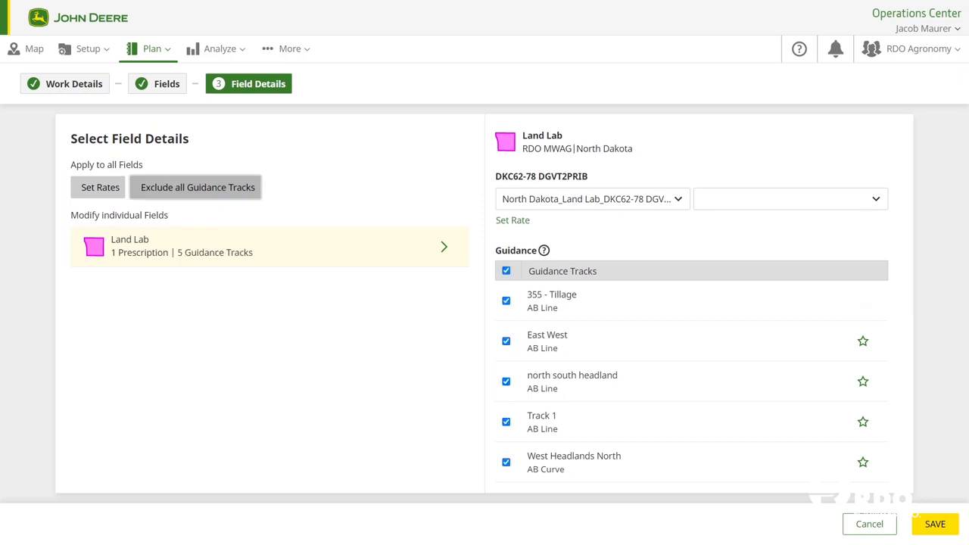
left_click(935, 524)
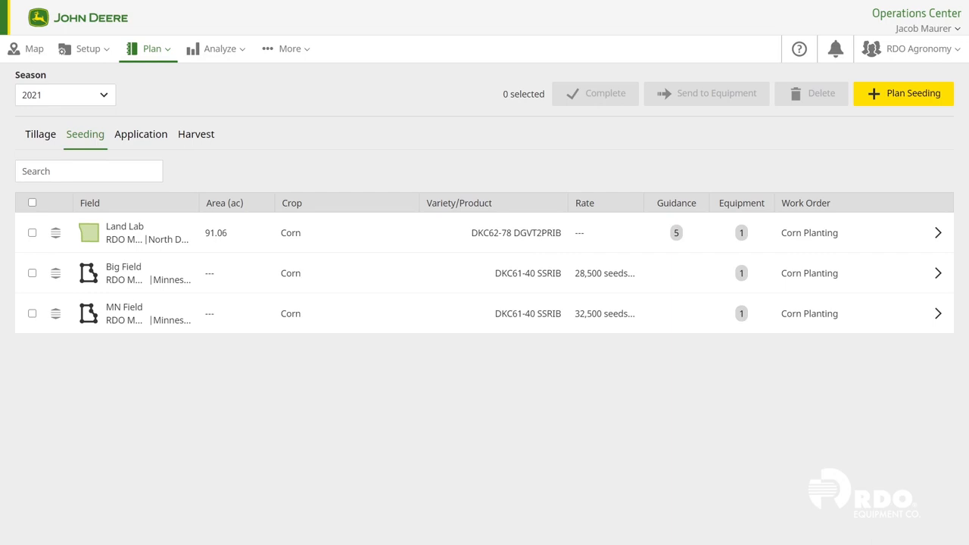
- Move Big Field above Land Lab in the seeding work order list and review Big Field's work details without editing
left_click_drag(55, 274, 59, 234)
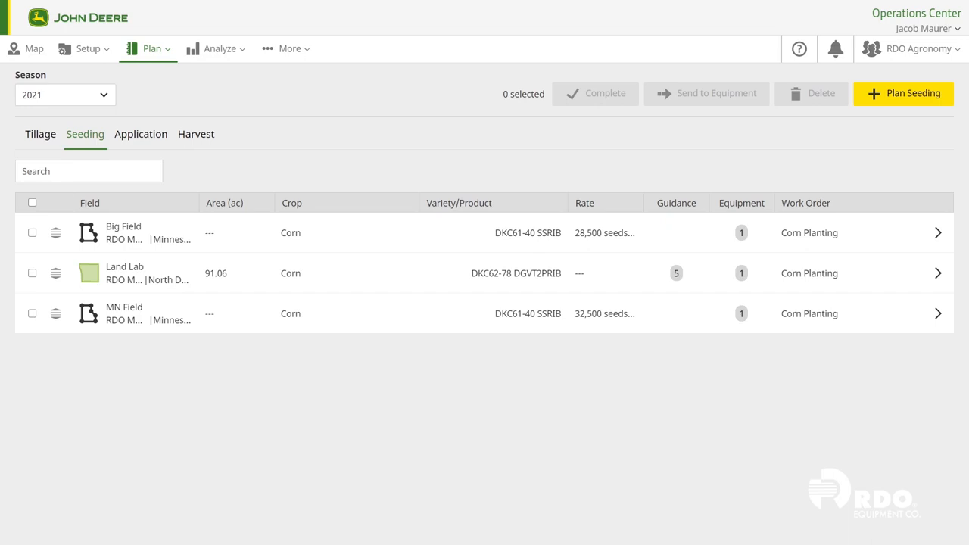
left_click(938, 233)
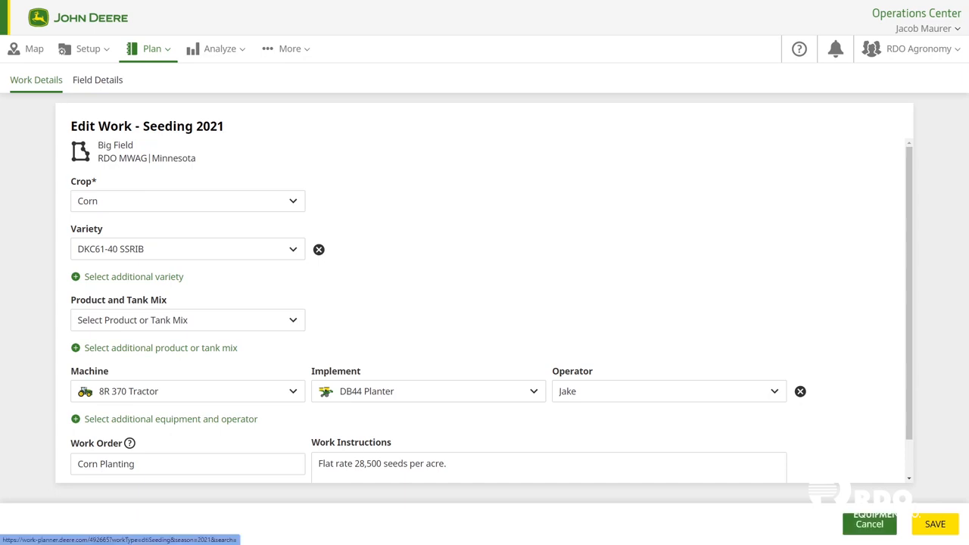
left_click(869, 523)
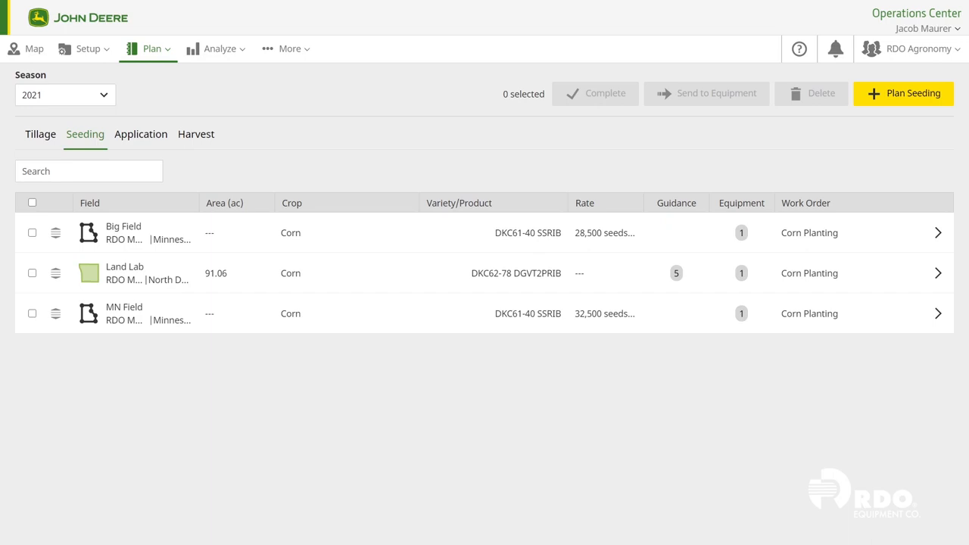
- Send all three seeding work items to equipment as a setup file named "2021 Corn Planting" and dismiss the summary
left_click(31, 203)
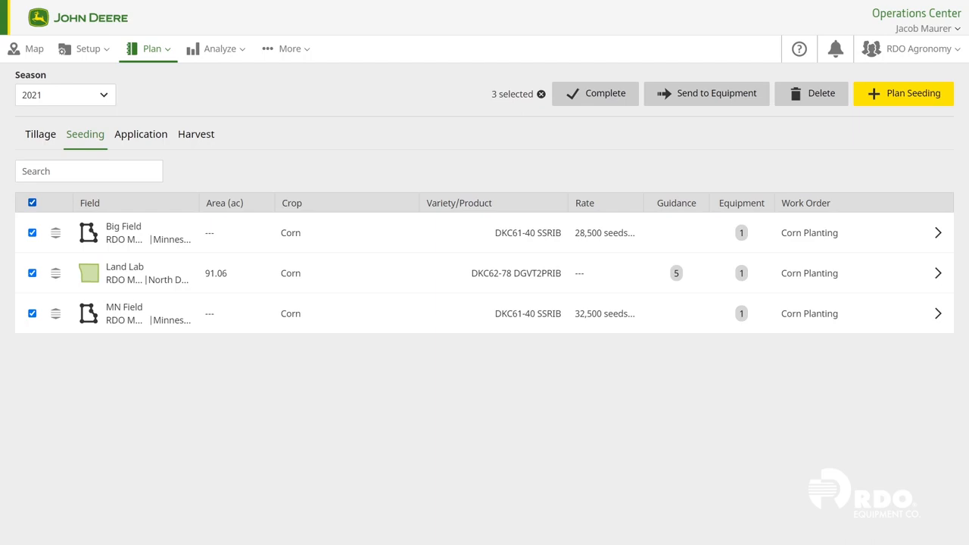
left_click(706, 94)
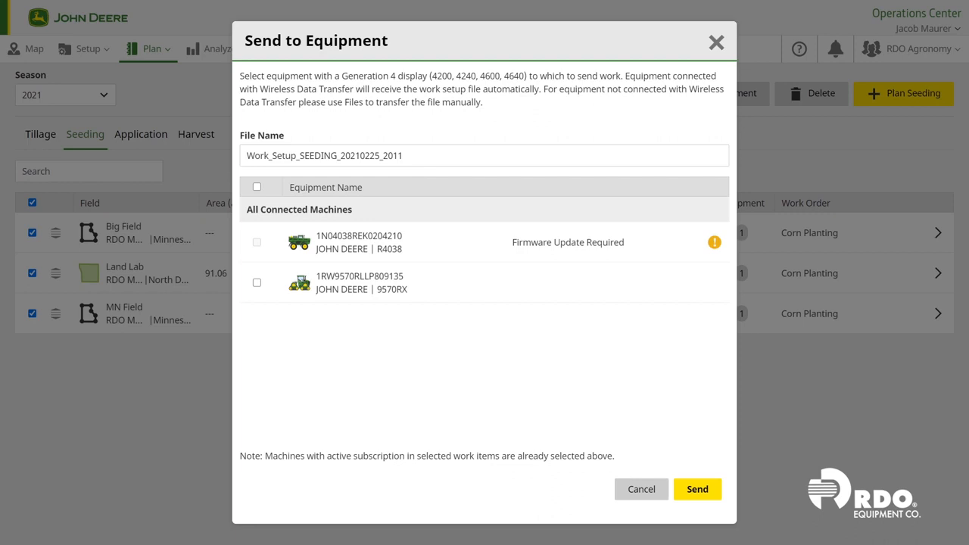
left_click(405, 155)
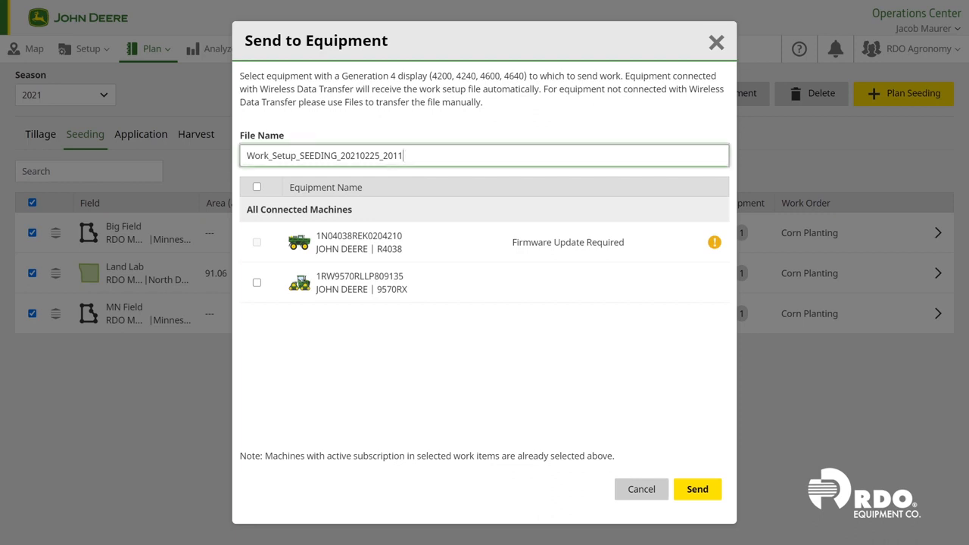
key("BackSpace")
key("BackSpace")
key("BackSpace")
key("BackSpace")
key("BackSpace")
key("BackSpace")
key("BackSpace")
key("BackSpace")
key("BackSpace")
key("BackSpace")
key("BackSpace")
key("BackSpace")
key("BackSpace")
key("BackSpace")
key("BackSpace")
key("BackSpace")
key("BackSpace")
key("BackSpace")
key("BackSpace")
key("BackSpace")
type("202")
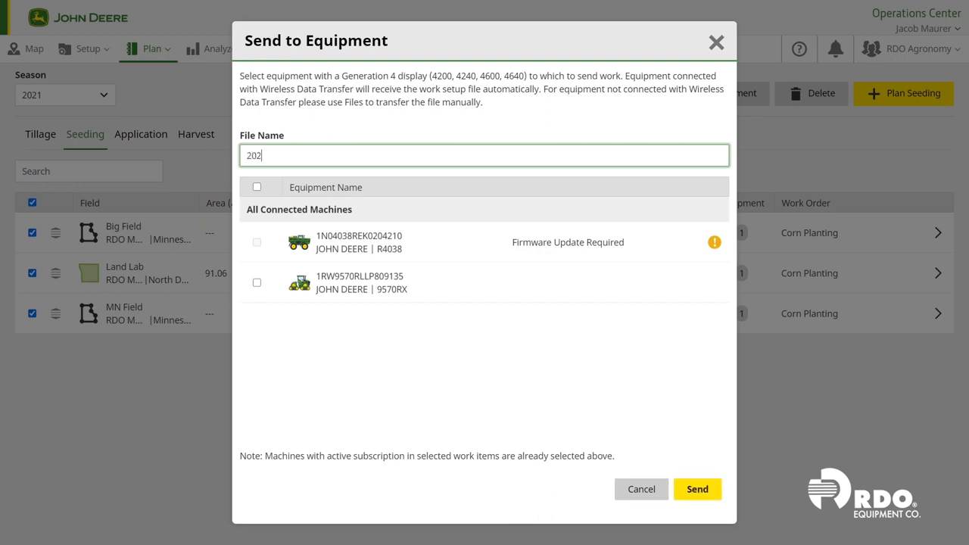
type("1 Corn Planting")
left_click(697, 489)
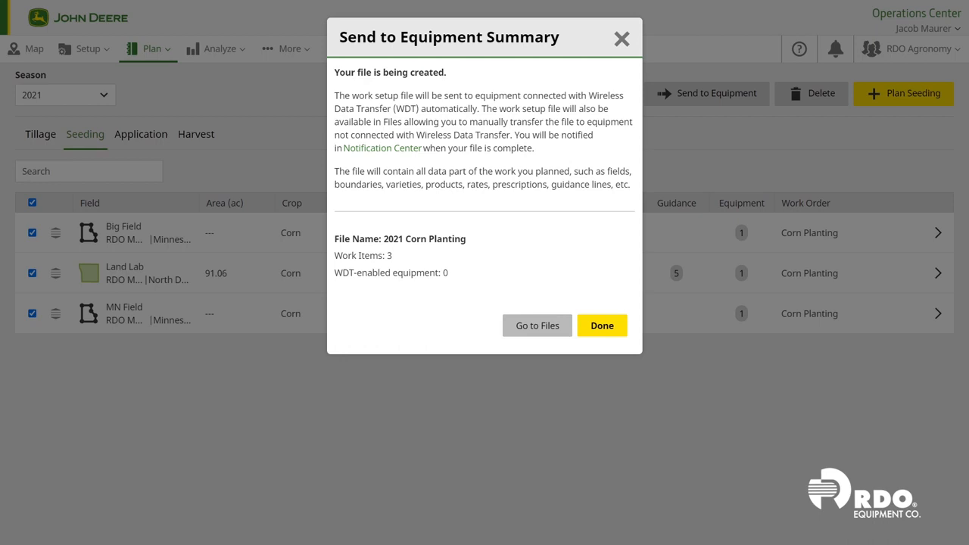
left_click(602, 326)
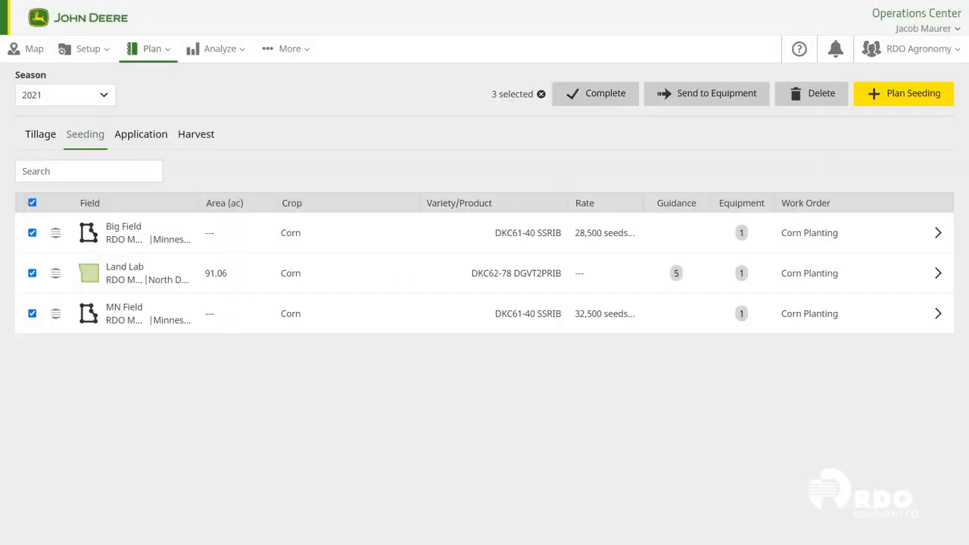